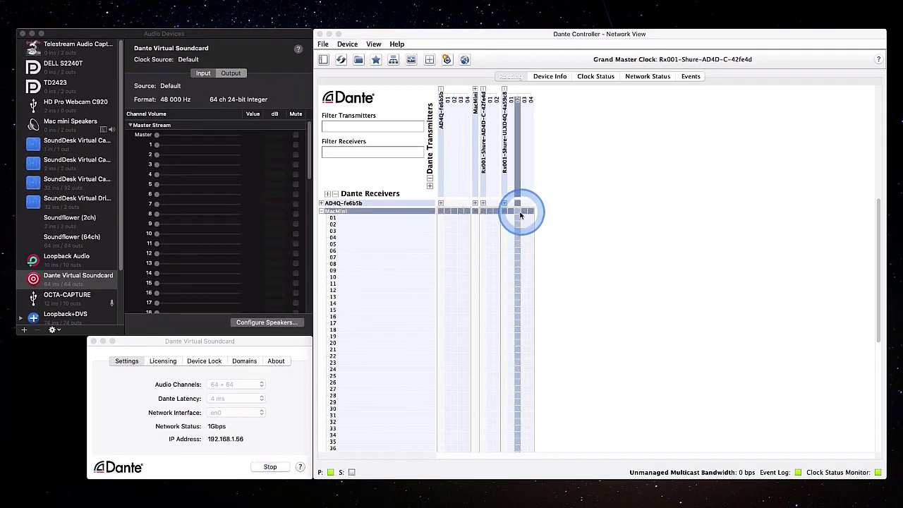
# Step: Subscribe MacMini 01–04 to ULXD4Q 01–04, 05–06 to AD4D 01–02, and 07–10 to AD4Q 01–04
pyautogui.click(515, 216)
pyautogui.click(518, 224)
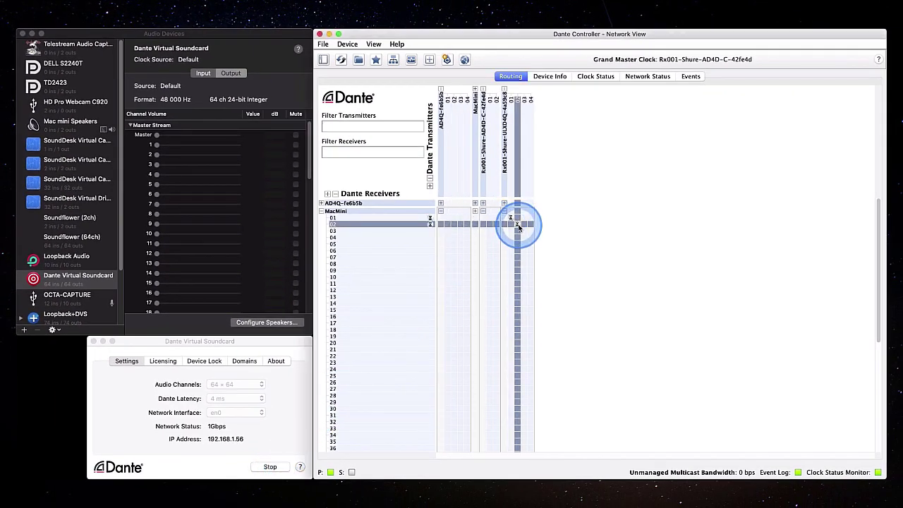
pyautogui.click(523, 230)
pyautogui.click(530, 236)
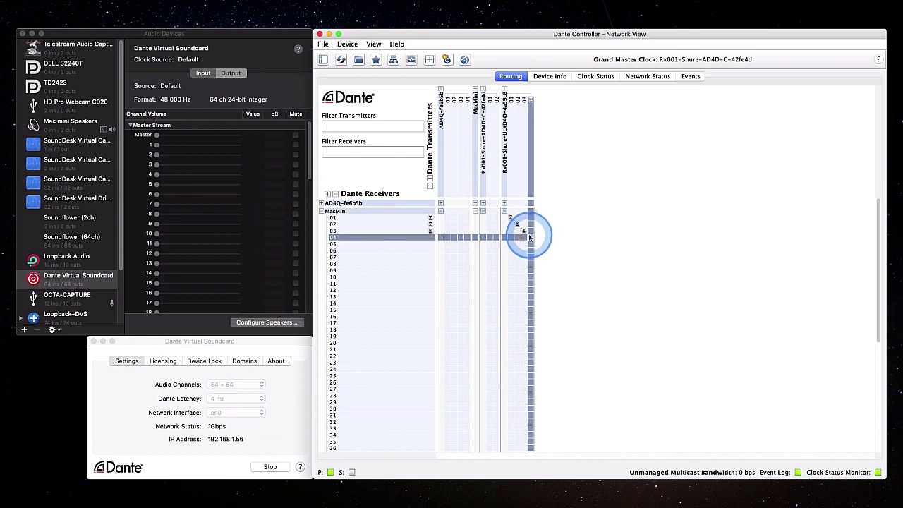
pyautogui.click(488, 243)
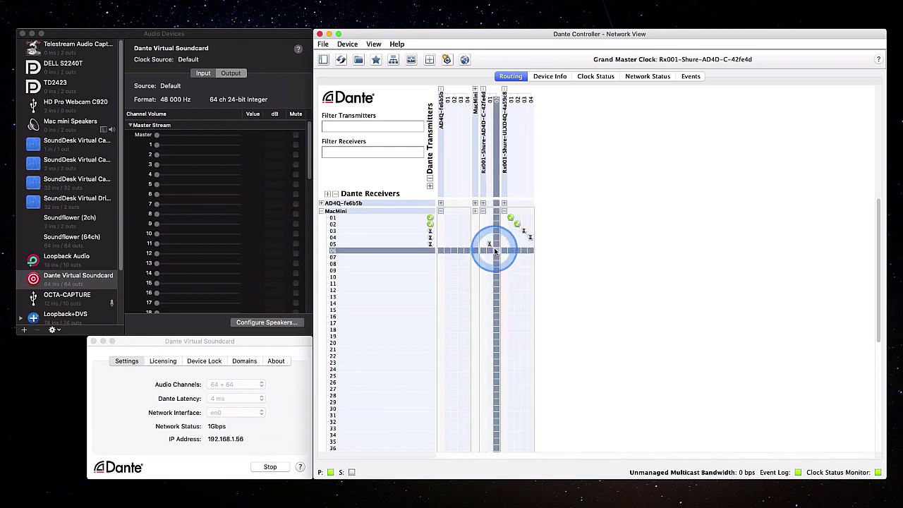
pyautogui.click(496, 251)
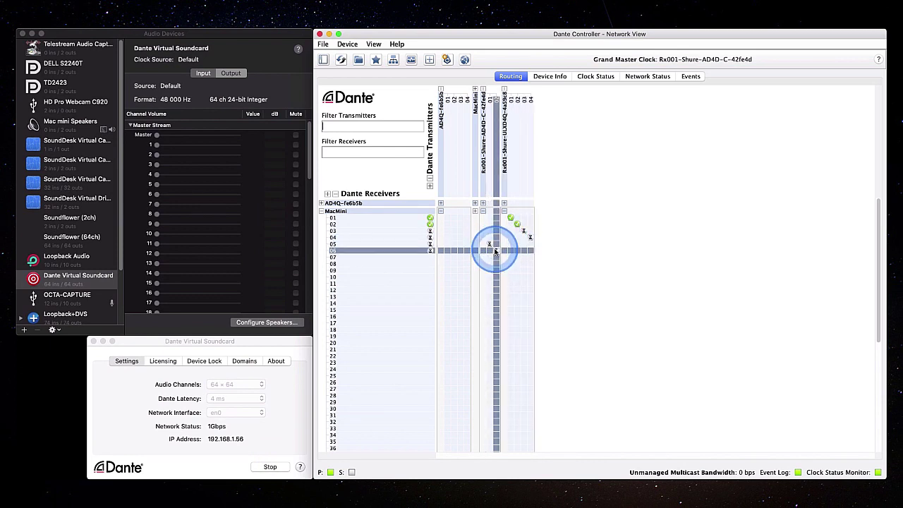
pyautogui.click(448, 257)
pyautogui.click(454, 264)
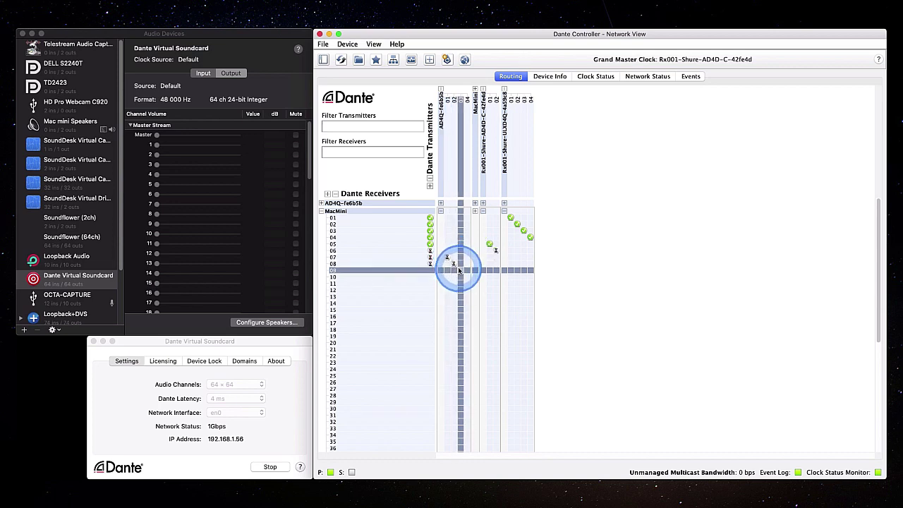
pyautogui.click(458, 270)
pyautogui.click(467, 277)
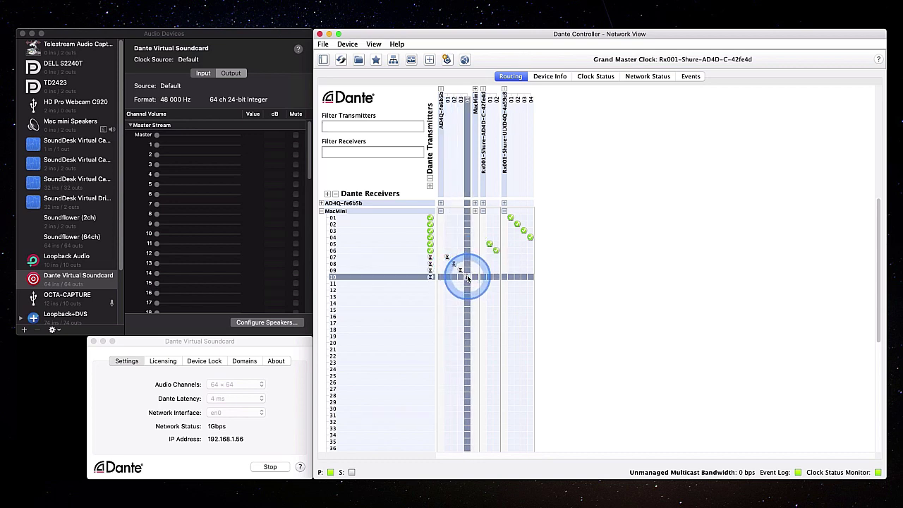
pyautogui.click(496, 291)
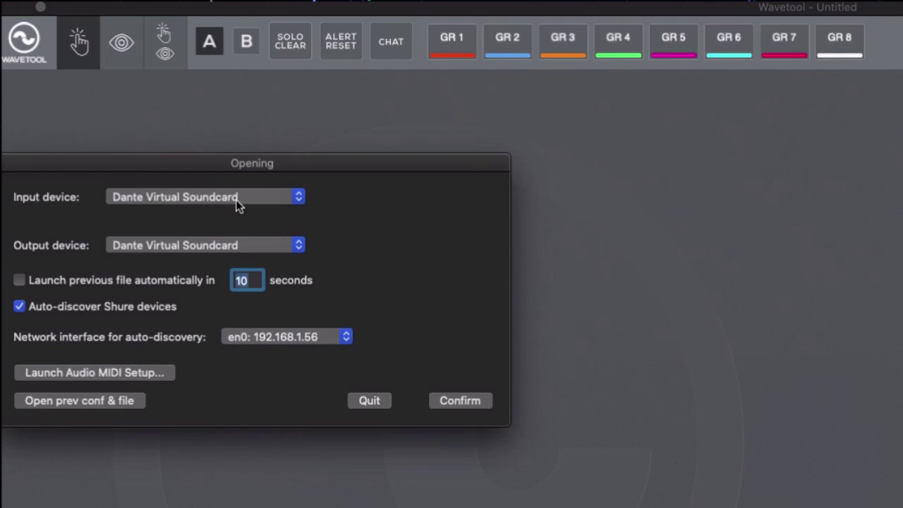
# Step: Confirm startup with Dante Virtual Soundcard for input and output and en0: 192.168.1.56 for discovery
pyautogui.click(237, 204)
pyautogui.click(238, 197)
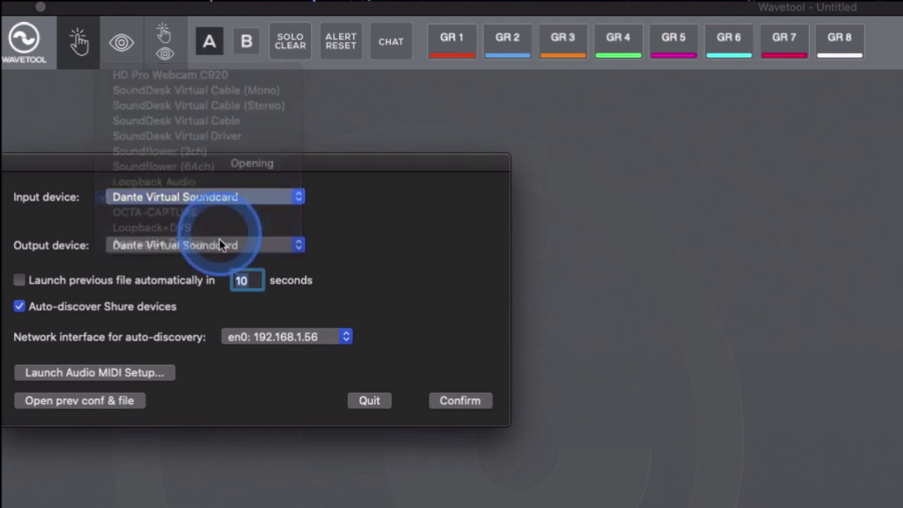
pyautogui.click(220, 251)
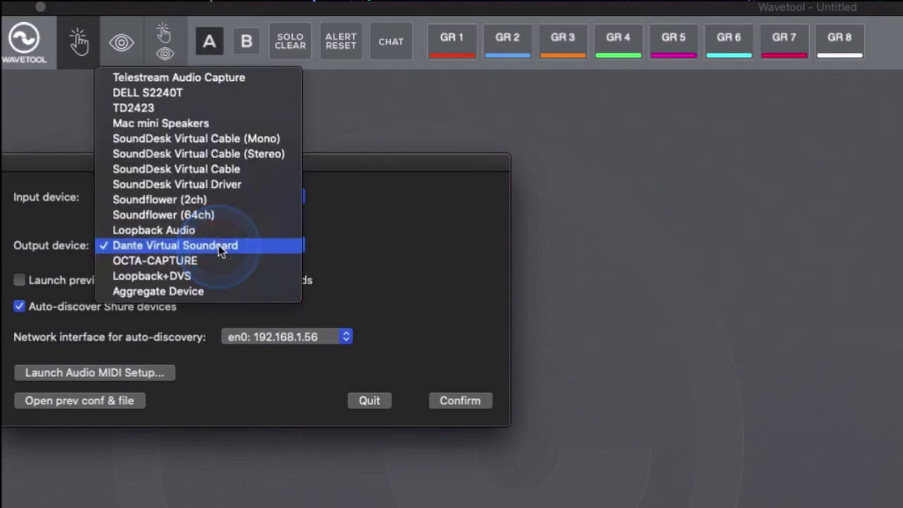
pyautogui.click(219, 250)
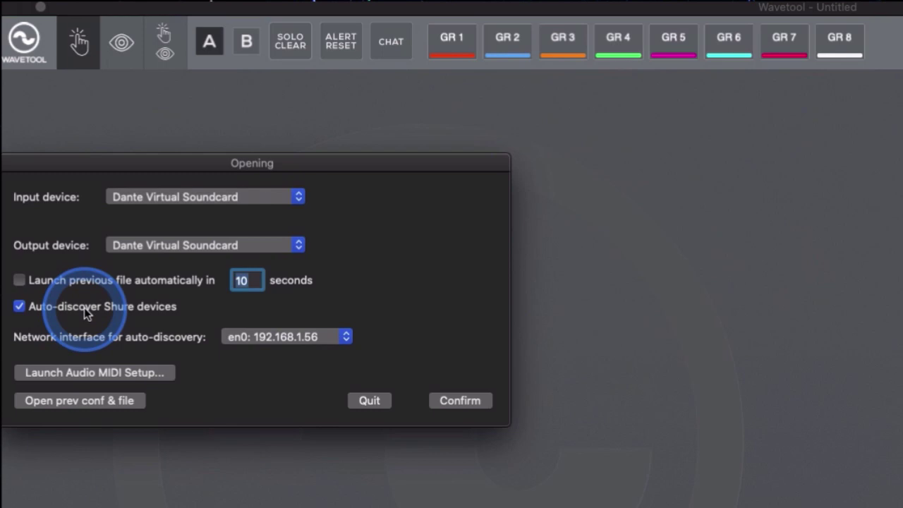
pyautogui.click(282, 338)
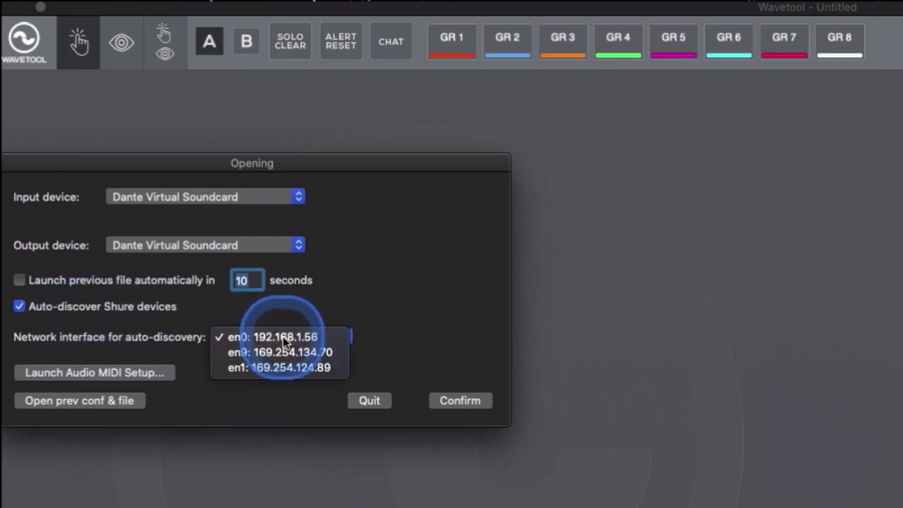
pyautogui.click(284, 339)
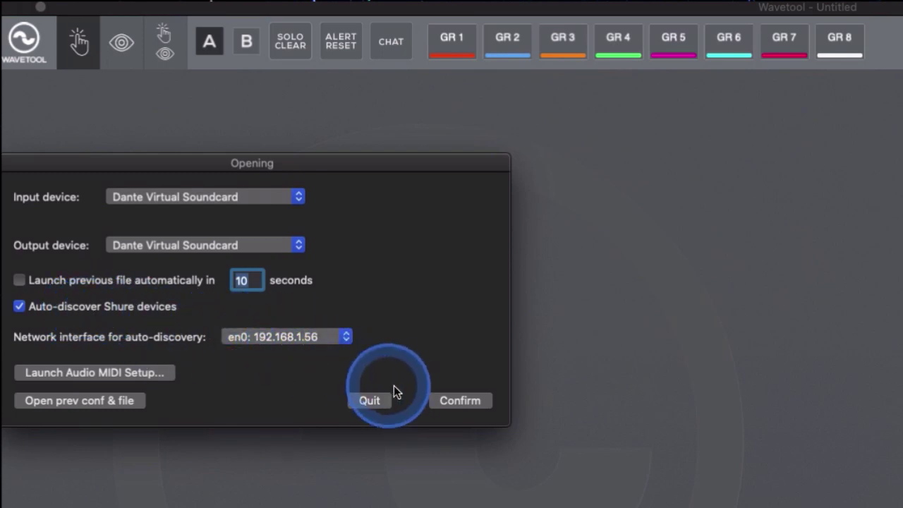
pyautogui.click(446, 400)
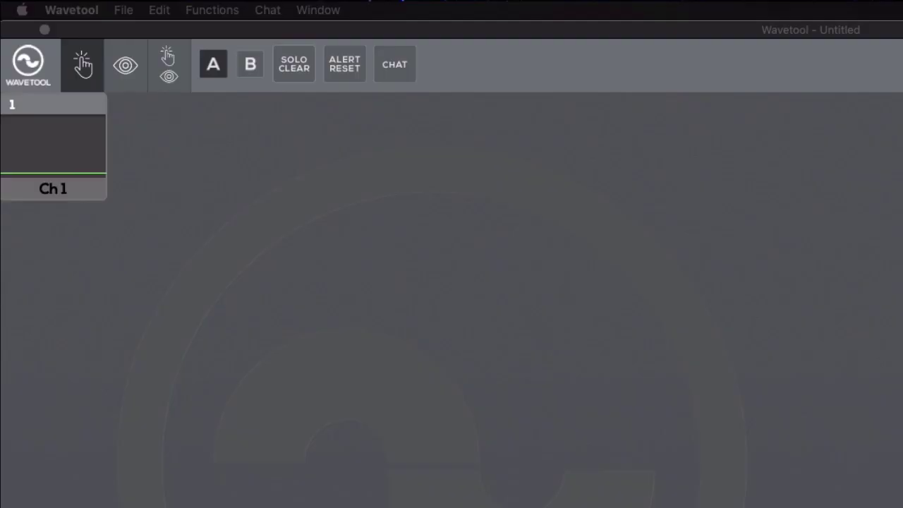
# Step: Bring the Wavetool window to the front and open the Edit menu
pyautogui.click(241, 28)
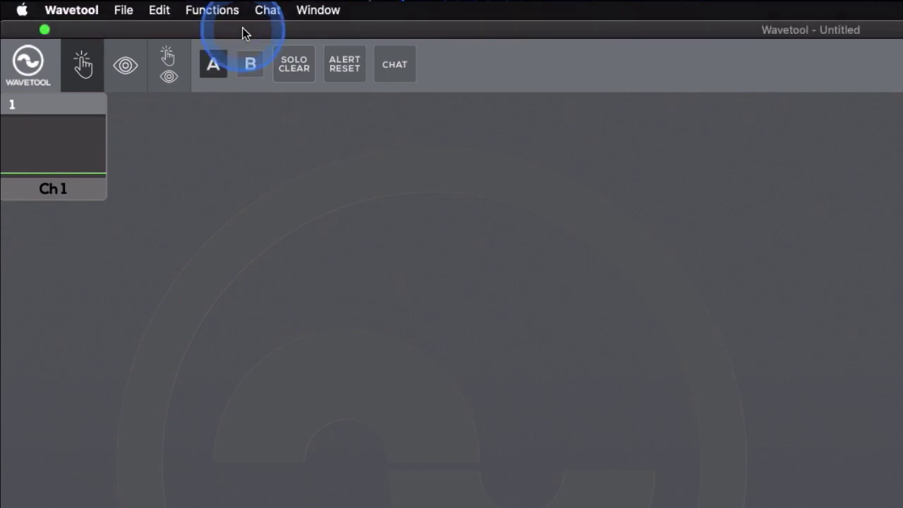
pyautogui.click(167, 17)
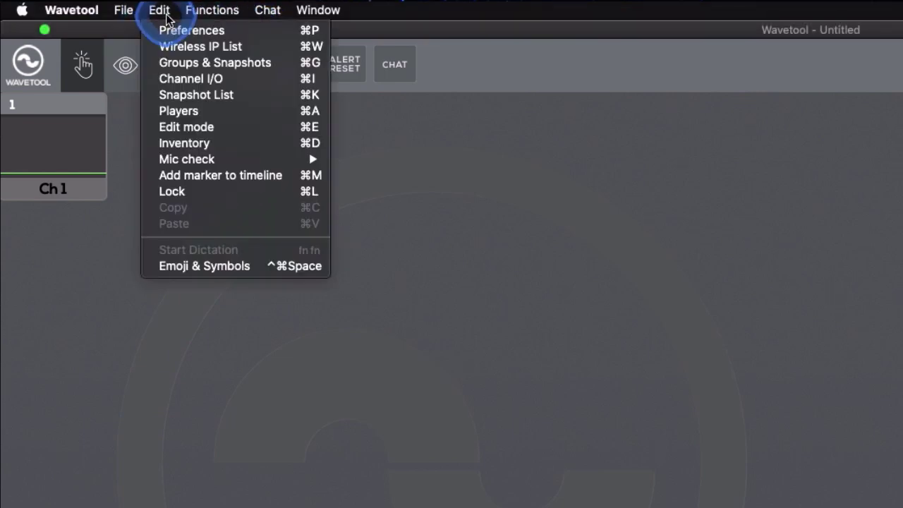
# Step: In Inventory, order the devices with the ULX-D first and the 192.168.1.25 AD second
pyautogui.click(192, 144)
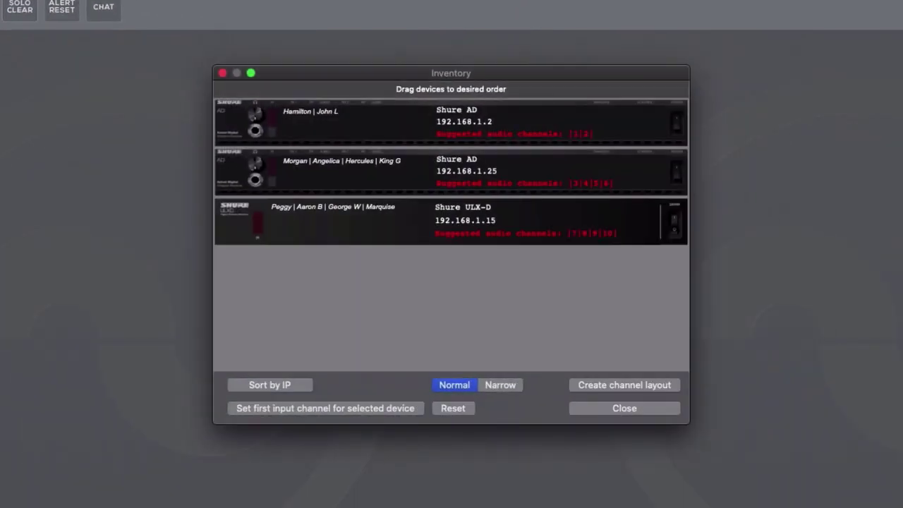
pyautogui.moveTo(276, 153); pyautogui.dragTo(383, 137)
pyautogui.moveTo(412, 219); pyautogui.dragTo(413, 177)
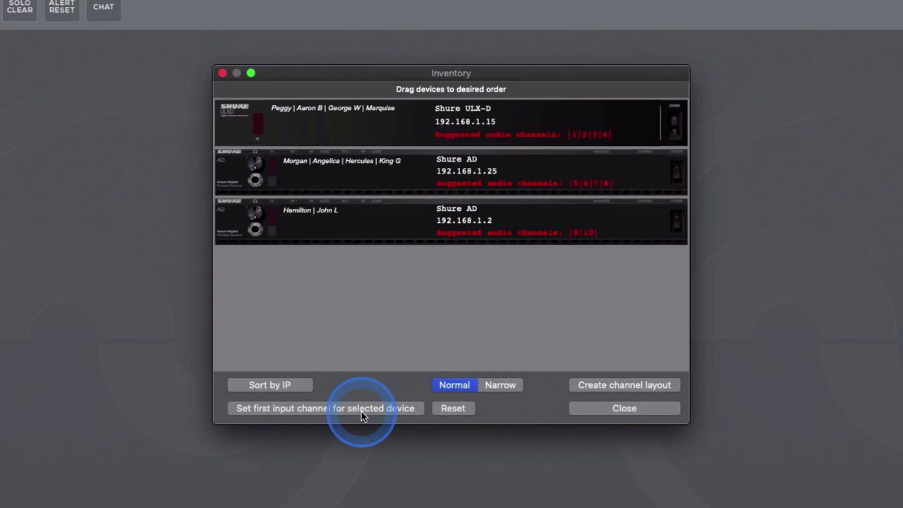
pyautogui.click(335, 133)
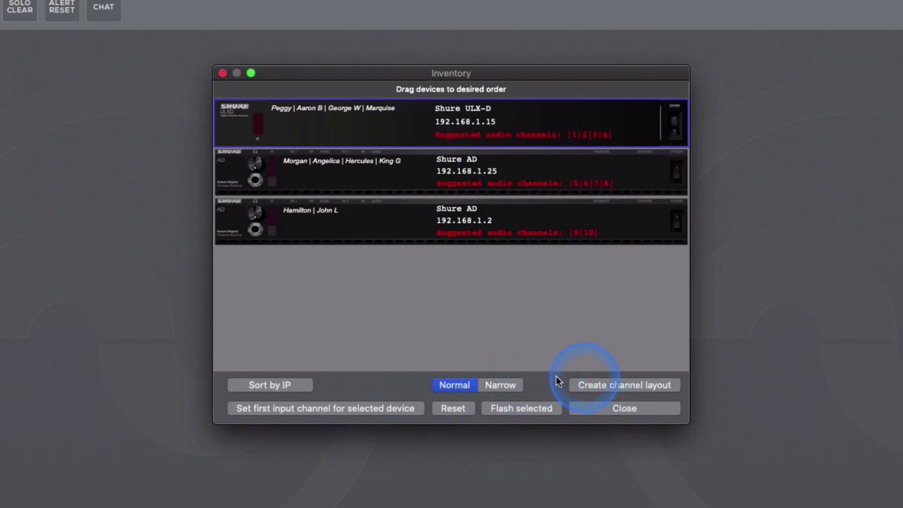
pyautogui.click(547, 332)
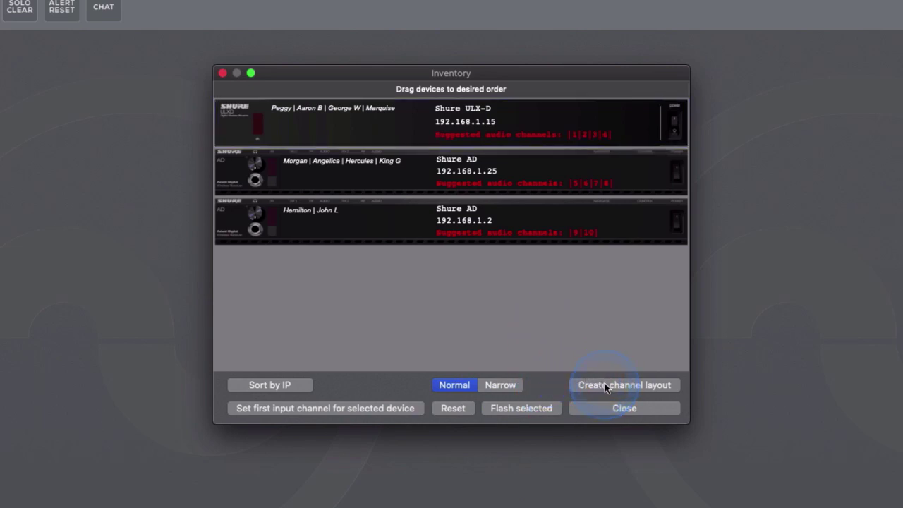
# Step: Create a ten-channel layout from the three receivers and dismiss the success notice
pyautogui.click(585, 385)
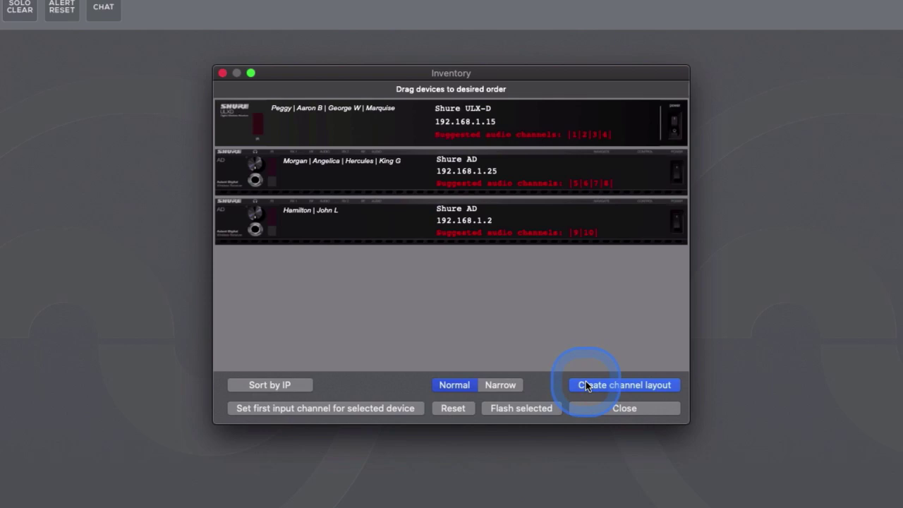
pyautogui.click(530, 202)
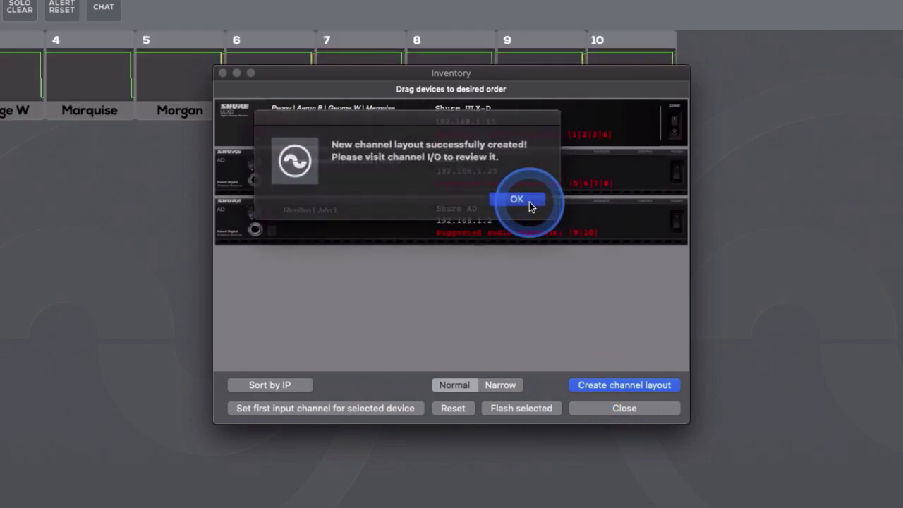
pyautogui.click(529, 202)
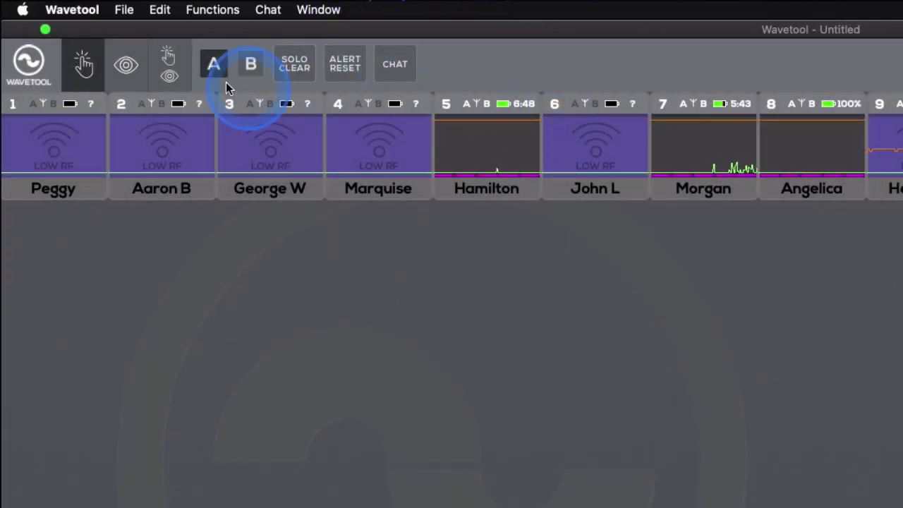
pyautogui.click(157, 12)
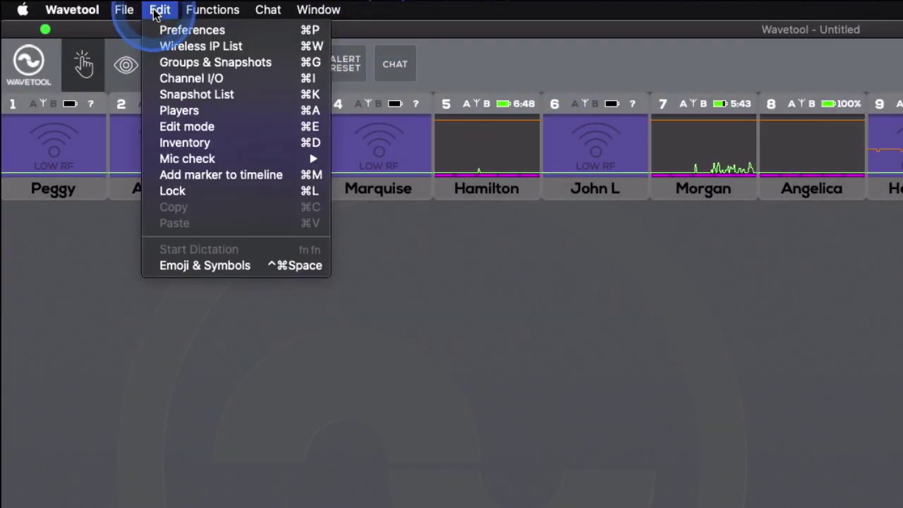
# Step: Add a Shure UHF-R at IP 192.168.1.14 to the Wireless IP List
pyautogui.click(177, 46)
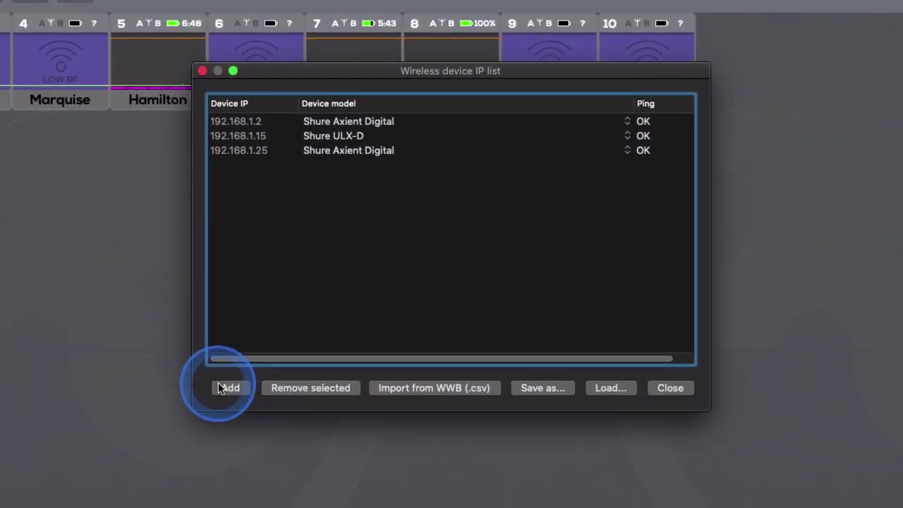
pyautogui.click(218, 387)
pyautogui.click(349, 168)
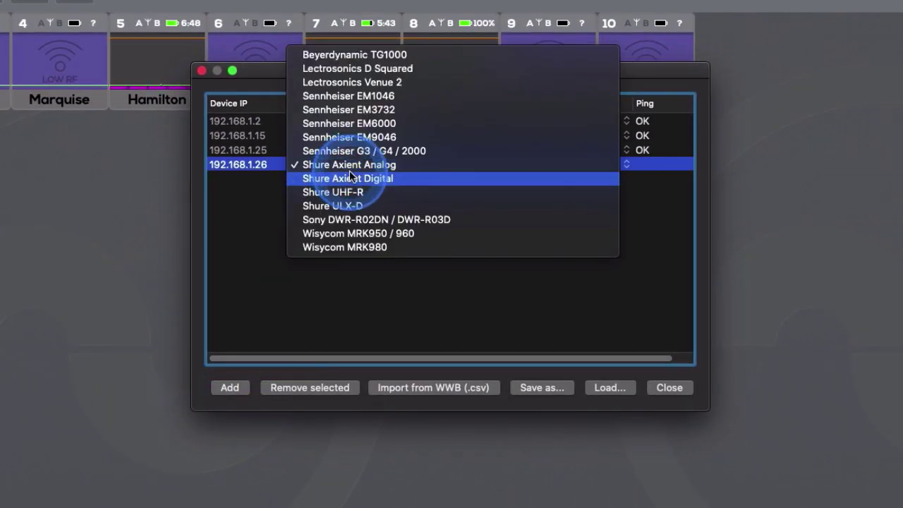
pyautogui.click(338, 192)
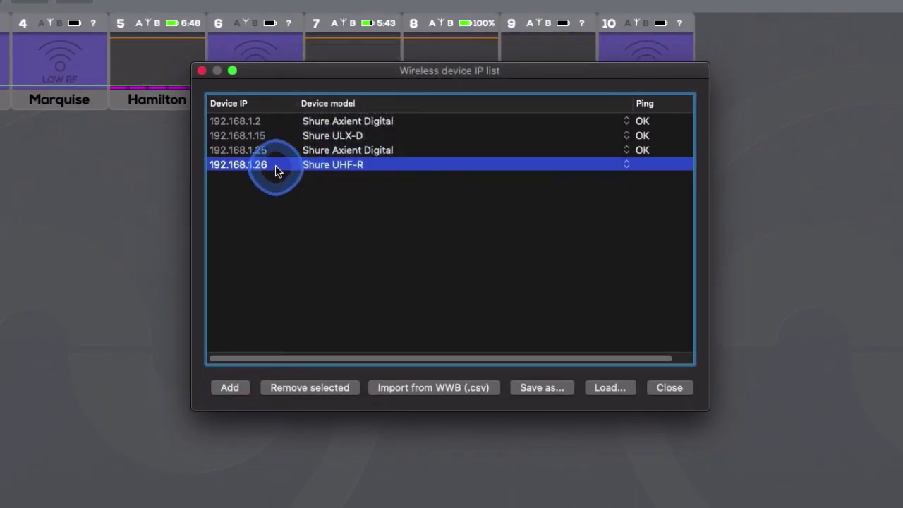
pyautogui.doubleClick(263, 167)
pyautogui.press('Right')
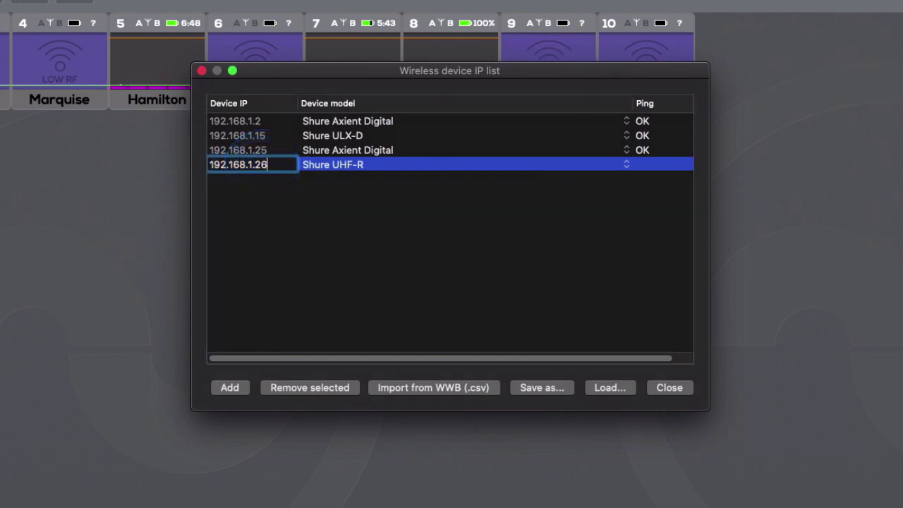
pyautogui.write('14')
pyautogui.press('Return')
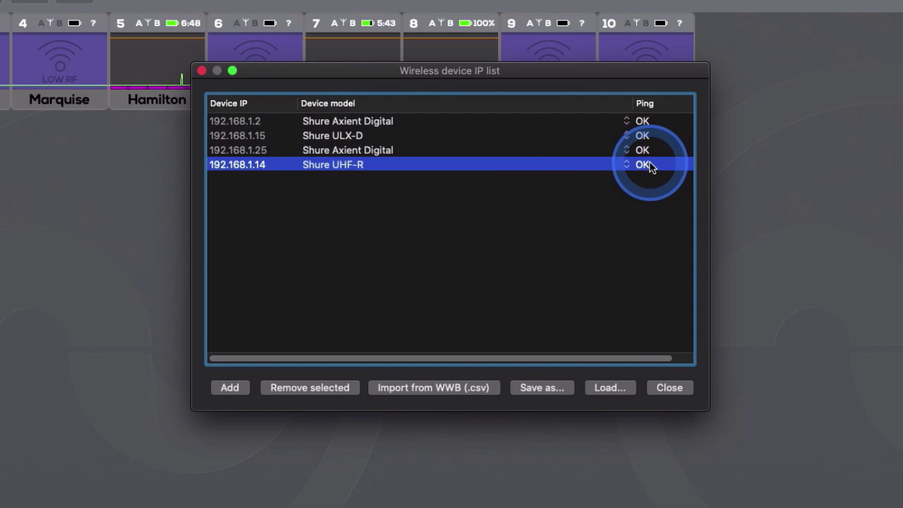
pyautogui.click(670, 387)
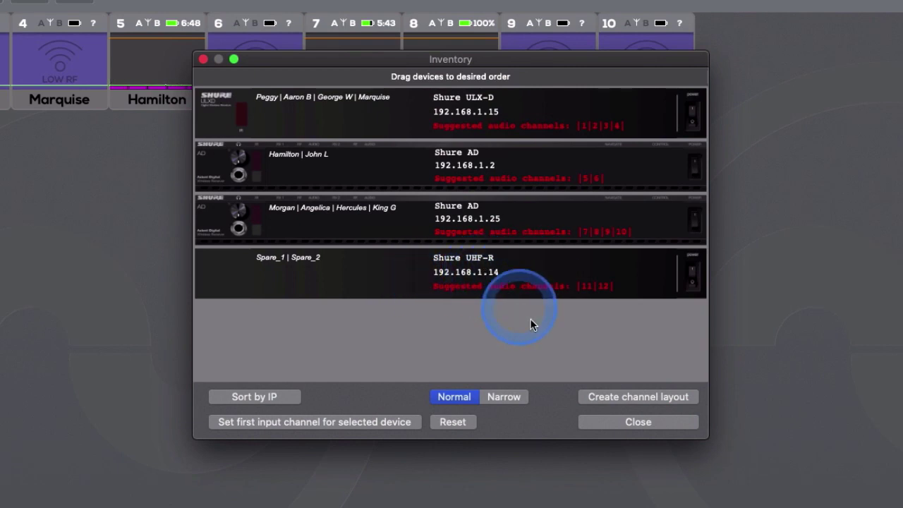
# Step: Rebuild the layout to twelve channels, adding the UHF-R's Spare_1 and Spare_2 as 11 and 12
pyautogui.click(610, 396)
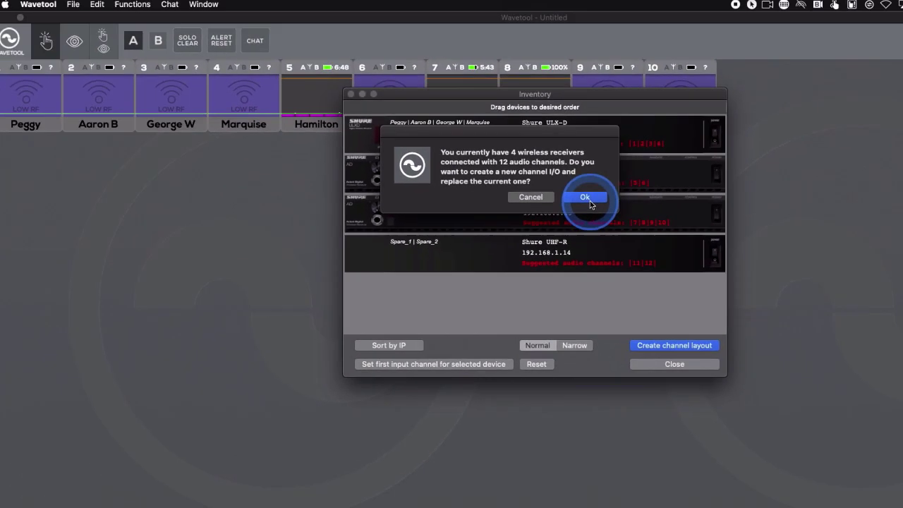
pyautogui.click(590, 200)
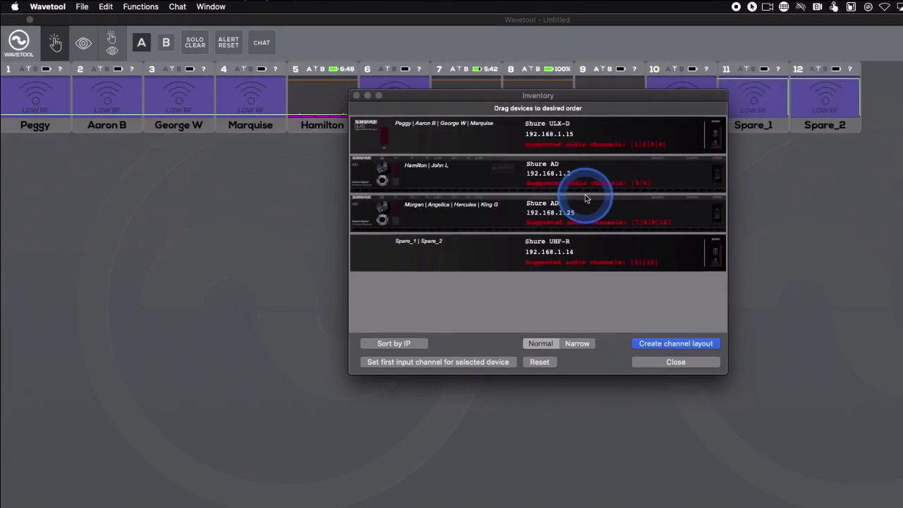
pyautogui.click(576, 193)
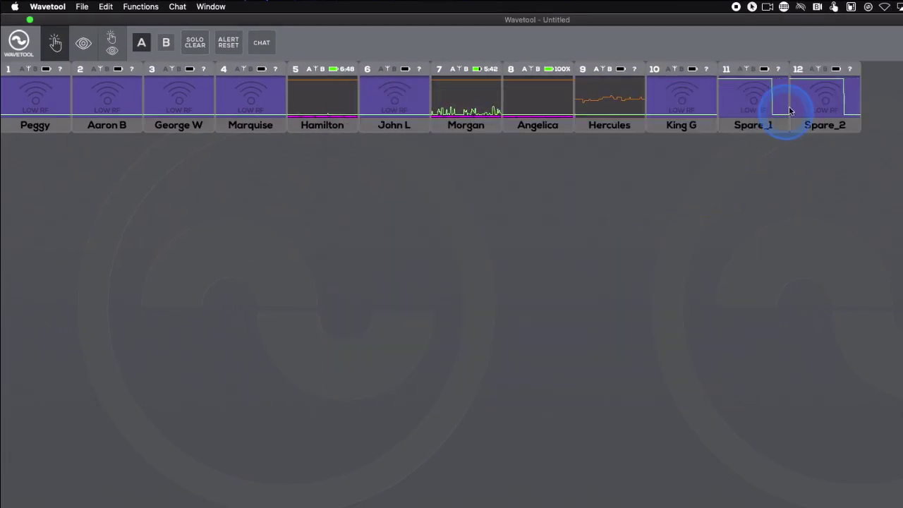